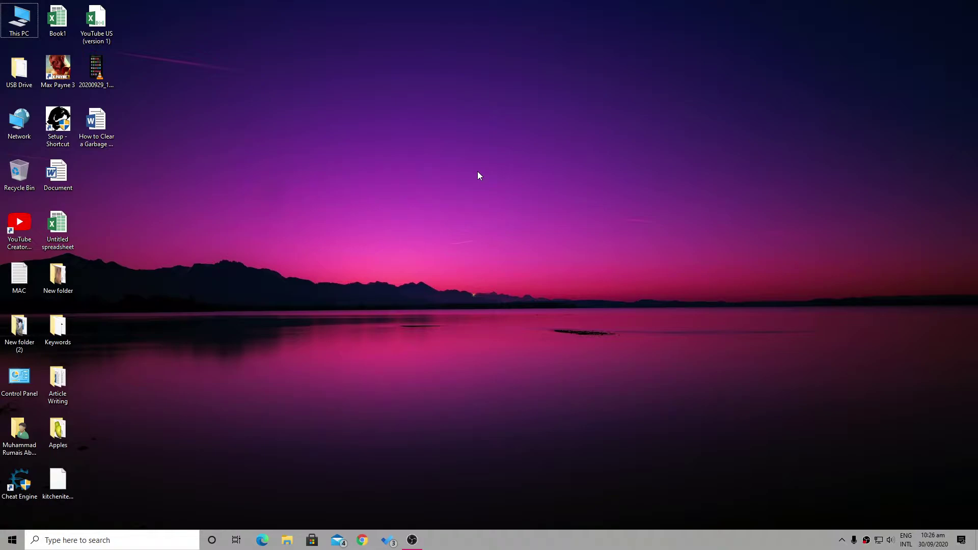
- In Chrome, open the 192.168.10.1 ZTE bookmark and log in with the saved router credentials
{"action": "left_click", "coordinate": [362, 540]}
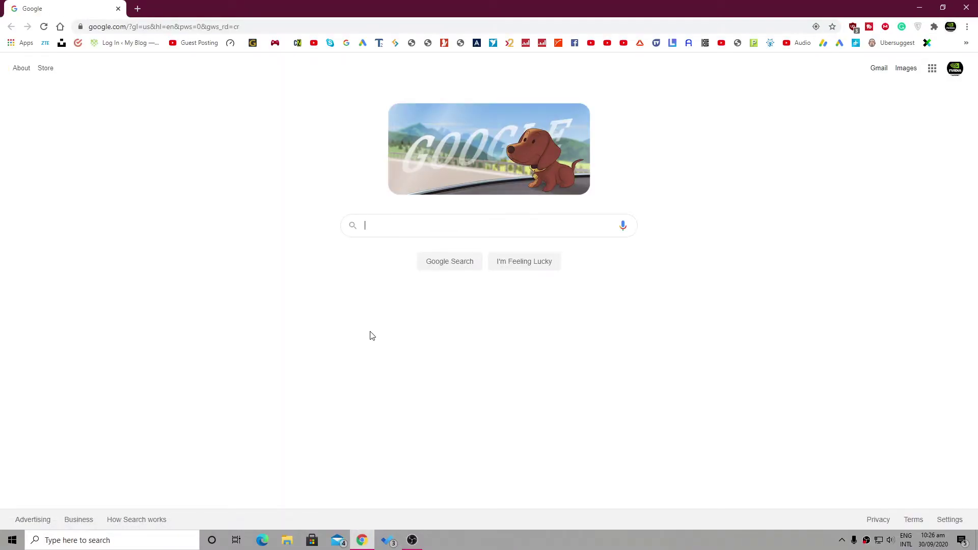
{"action": "left_click", "coordinate": [204, 26]}
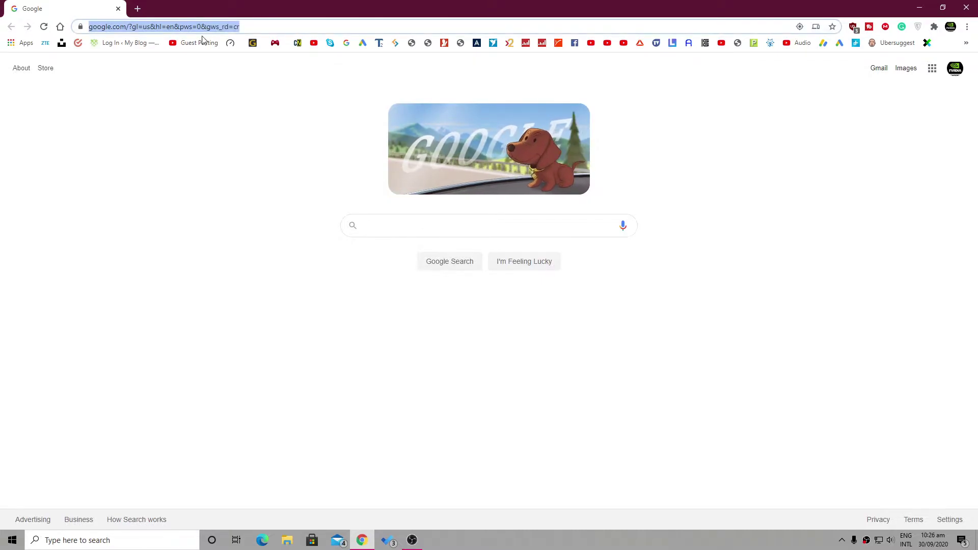
{"action": "left_click", "coordinate": [45, 42]}
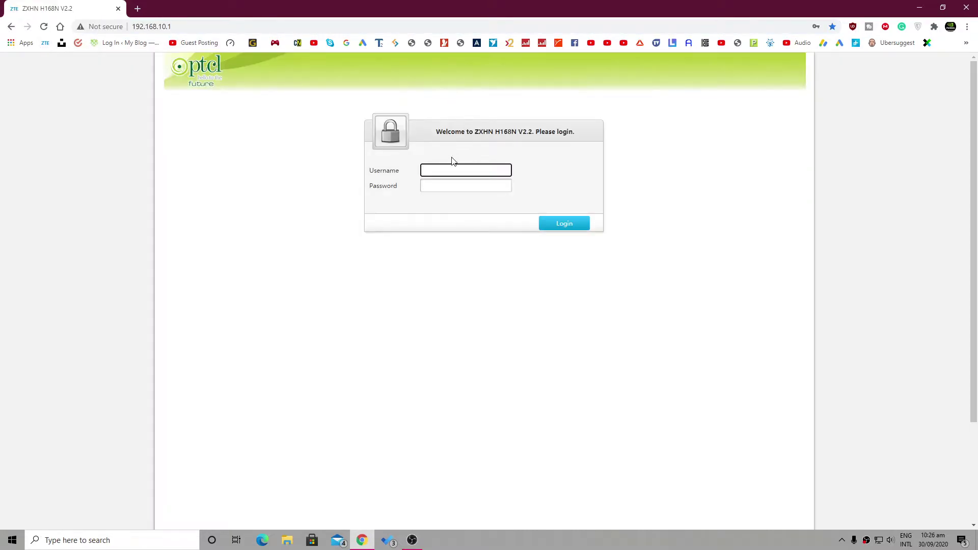
{"action": "left_click", "coordinate": [442, 170]}
{"action": "left_click", "coordinate": [445, 194]}
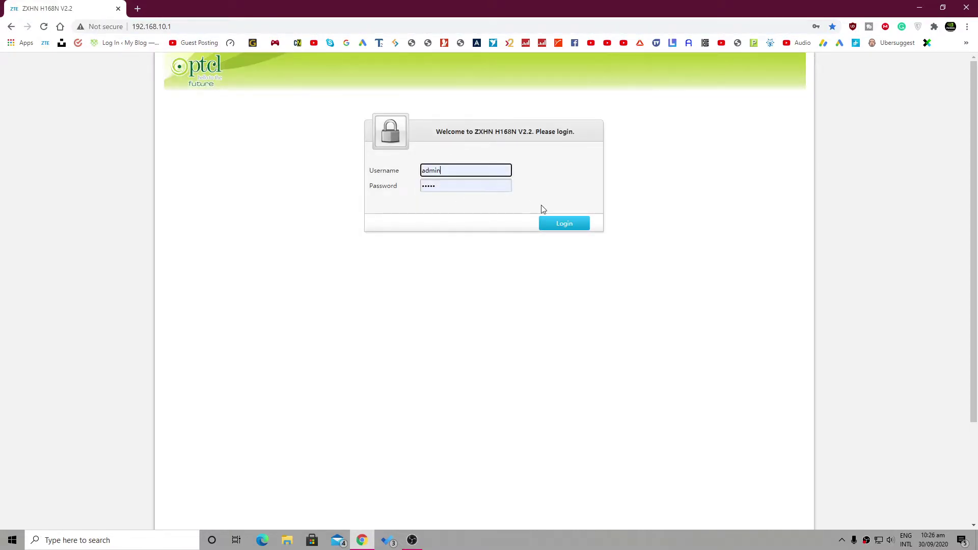
{"action": "left_click", "coordinate": [562, 224]}
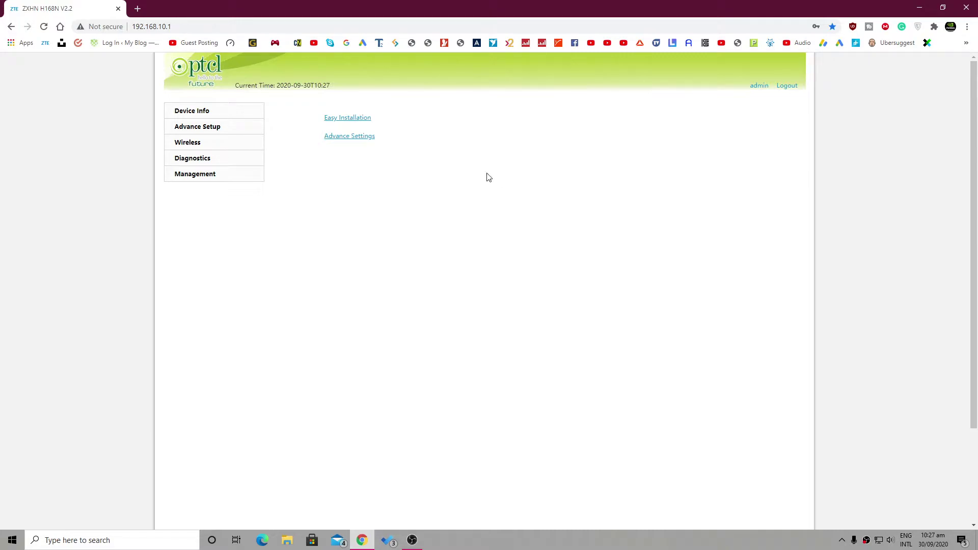
- Open Wireless > Security and select the WPA passphrase field
{"action": "left_click", "coordinate": [186, 142]}
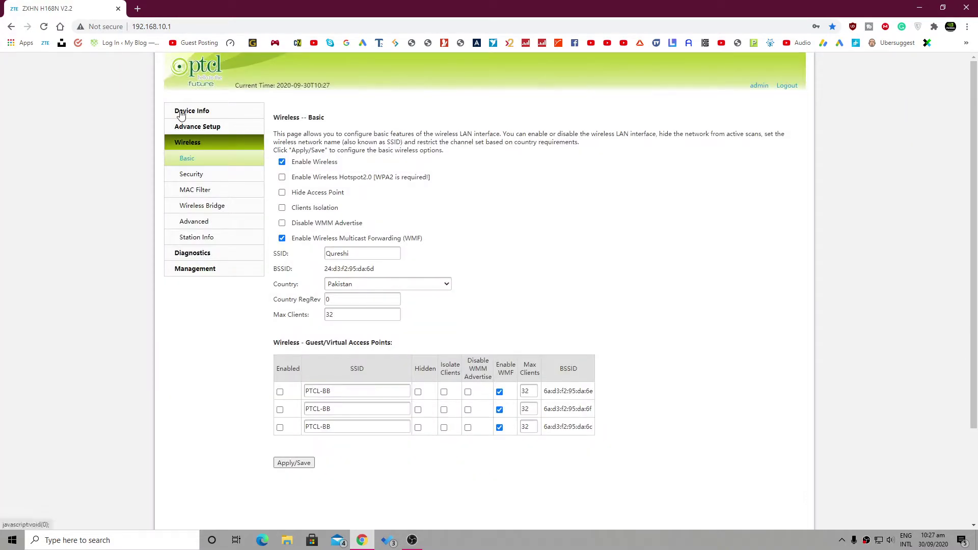
{"action": "left_click", "coordinate": [187, 174]}
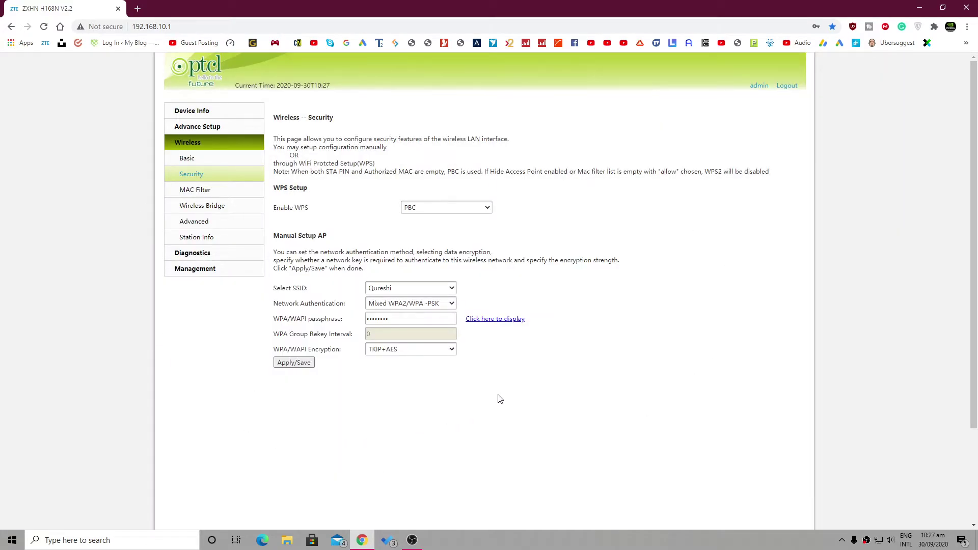
{"action": "left_click", "coordinate": [387, 319]}
{"action": "double_click", "coordinate": [387, 320]}
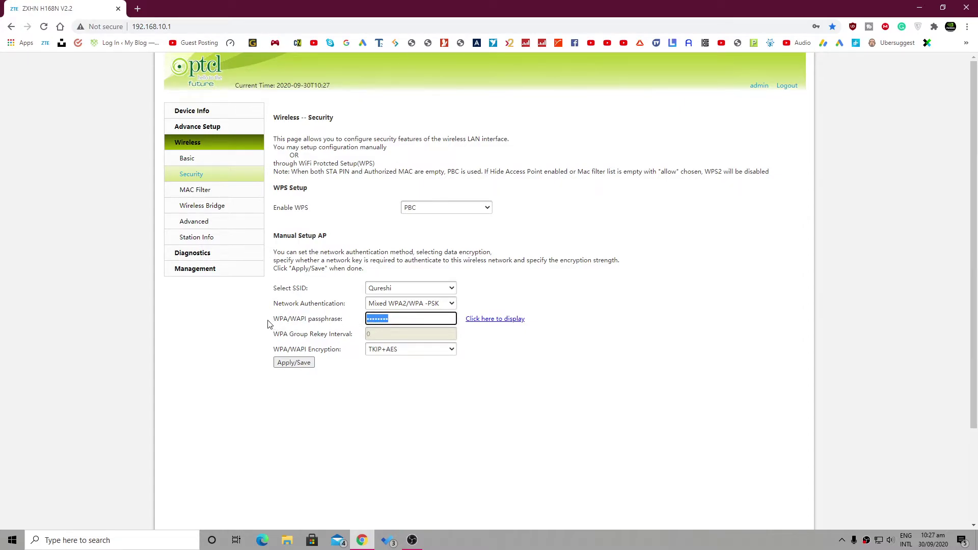
{"action": "left_click_drag", "start_coordinate": [269, 325], "coordinate": [350, 325]}
- Display the current Wi-Fi passphrase in plain text, then dismiss the alert
{"action": "left_click", "coordinate": [533, 342]}
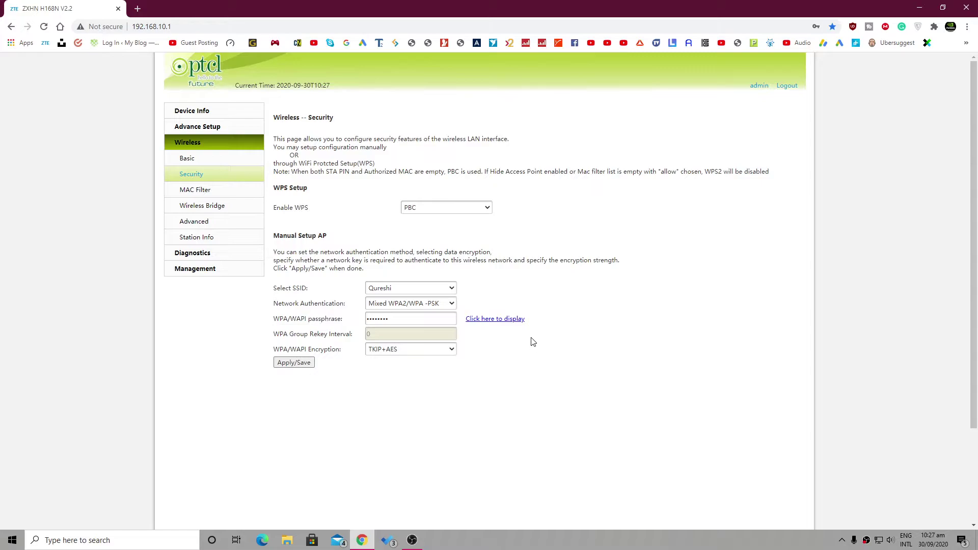
{"action": "double_click", "coordinate": [438, 322]}
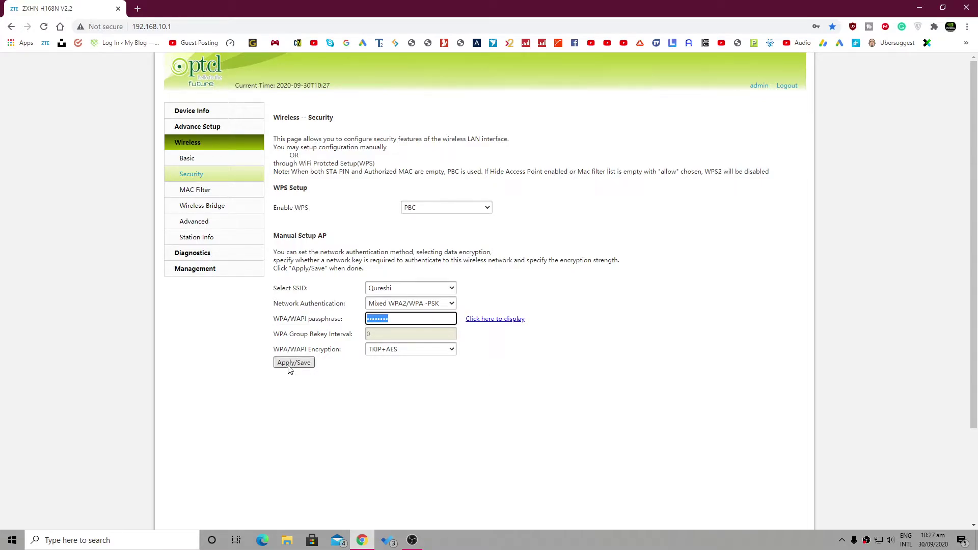
{"action": "left_click", "coordinate": [616, 379]}
{"action": "left_click", "coordinate": [504, 320]}
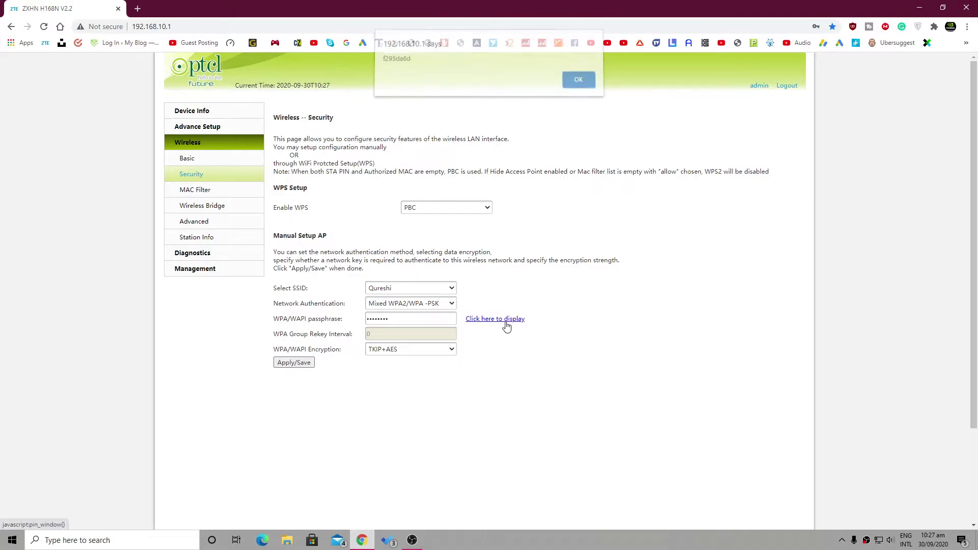
{"action": "left_click_drag", "start_coordinate": [411, 63], "coordinate": [382, 64]}
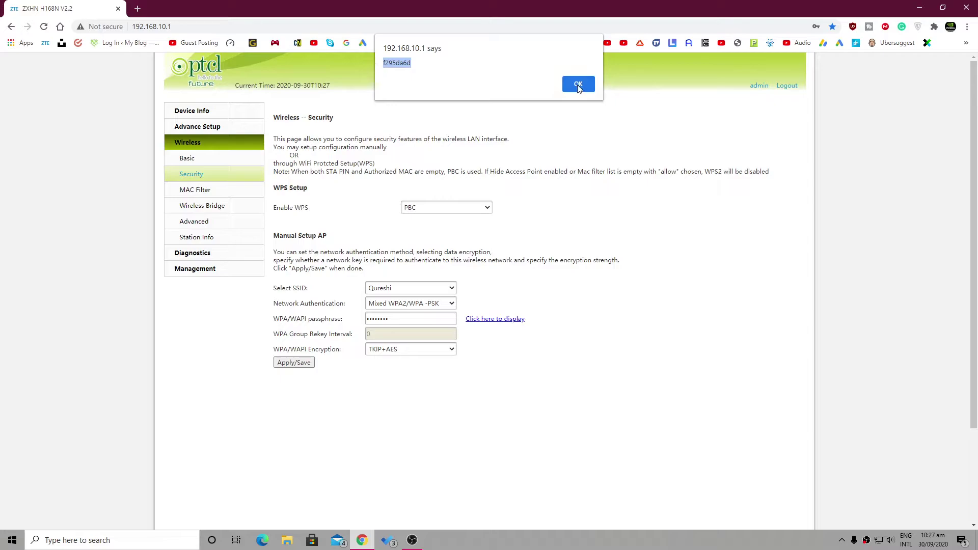
{"action": "key", "text": "Return"}
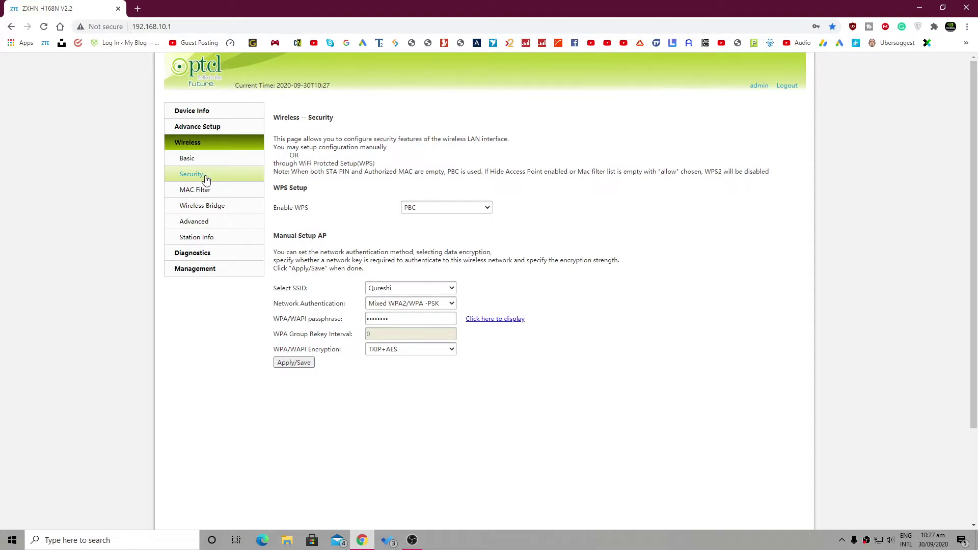
- Open Wireless > MAC Filter and review SSID1's Allow mode and its seven listed MAC addresses
{"action": "left_click", "coordinate": [199, 189]}
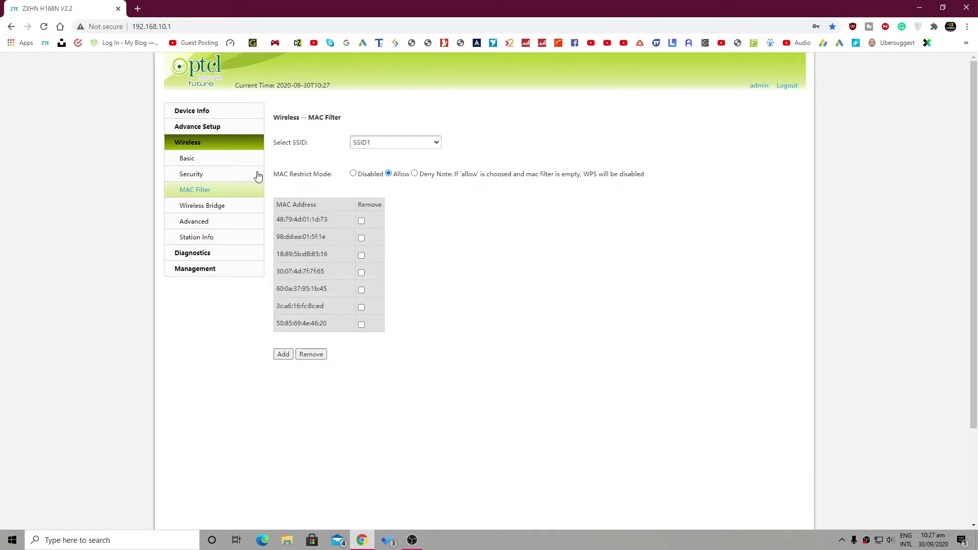
{"action": "left_click_drag", "start_coordinate": [280, 175], "coordinate": [367, 190]}
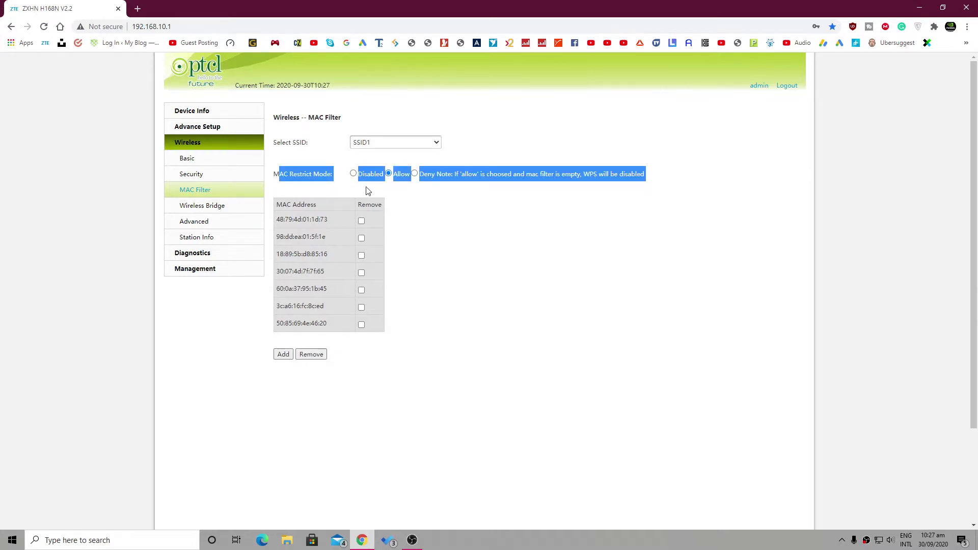
{"action": "left_click", "coordinate": [498, 226]}
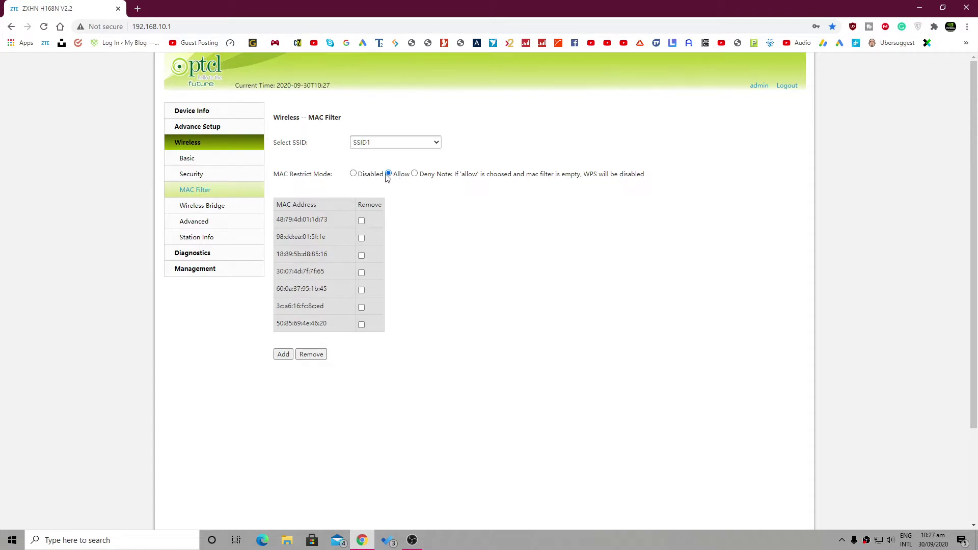
{"action": "left_click_drag", "start_coordinate": [276, 217], "coordinate": [342, 323]}
{"action": "left_click", "coordinate": [463, 260]}
{"action": "left_click", "coordinate": [201, 109]}
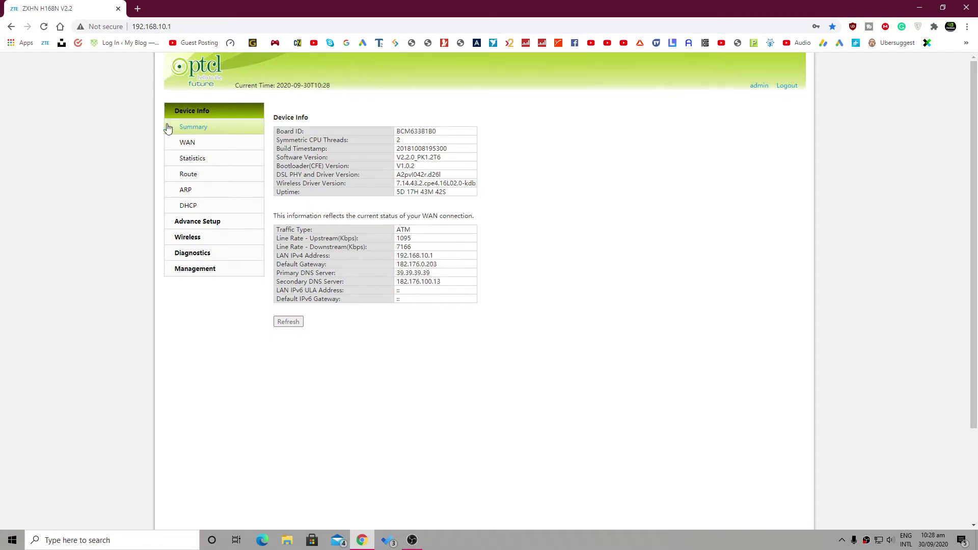
{"action": "left_click", "coordinate": [189, 205]}
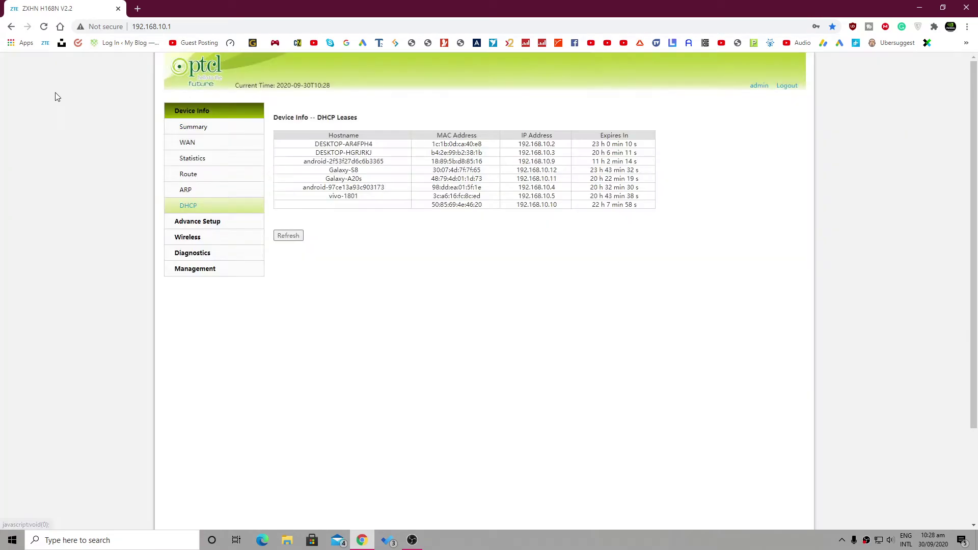
{"action": "left_click_drag", "start_coordinate": [337, 117], "coordinate": [319, 115]}
{"action": "left_click_drag", "start_coordinate": [495, 202], "coordinate": [430, 146]}
{"action": "left_click", "coordinate": [557, 246]}
{"action": "left_click_drag", "start_coordinate": [483, 208], "coordinate": [430, 144]}
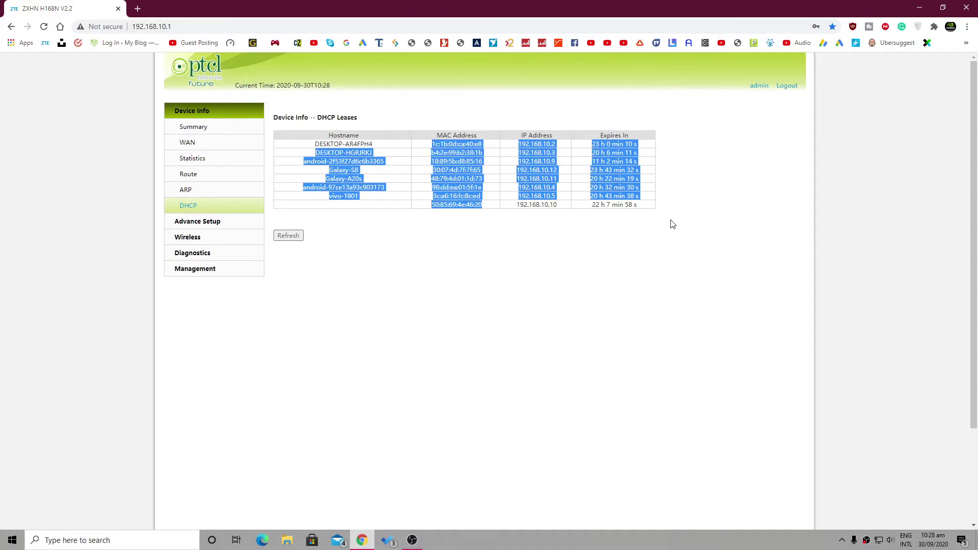
{"action": "left_click", "coordinate": [446, 214]}
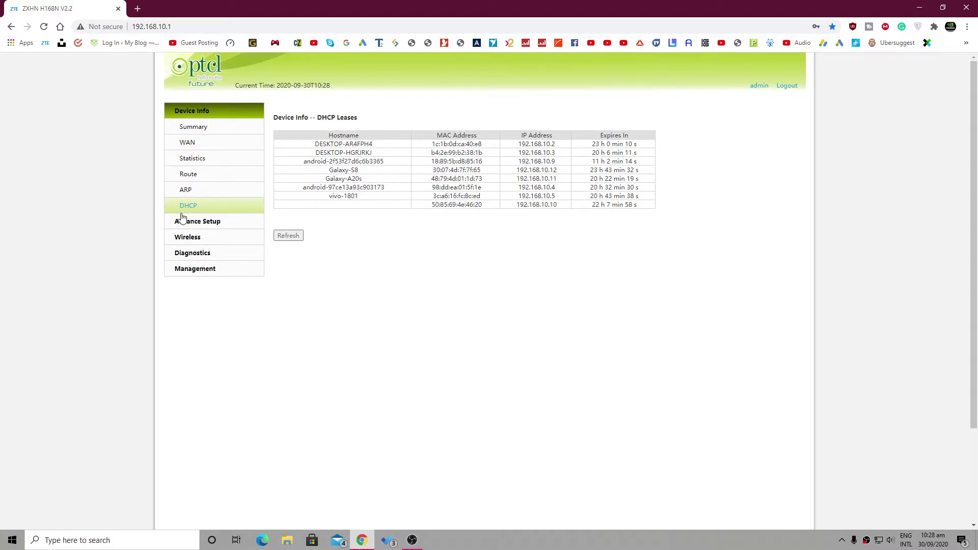
{"action": "left_click", "coordinate": [188, 238]}
{"action": "left_click", "coordinate": [192, 191]}
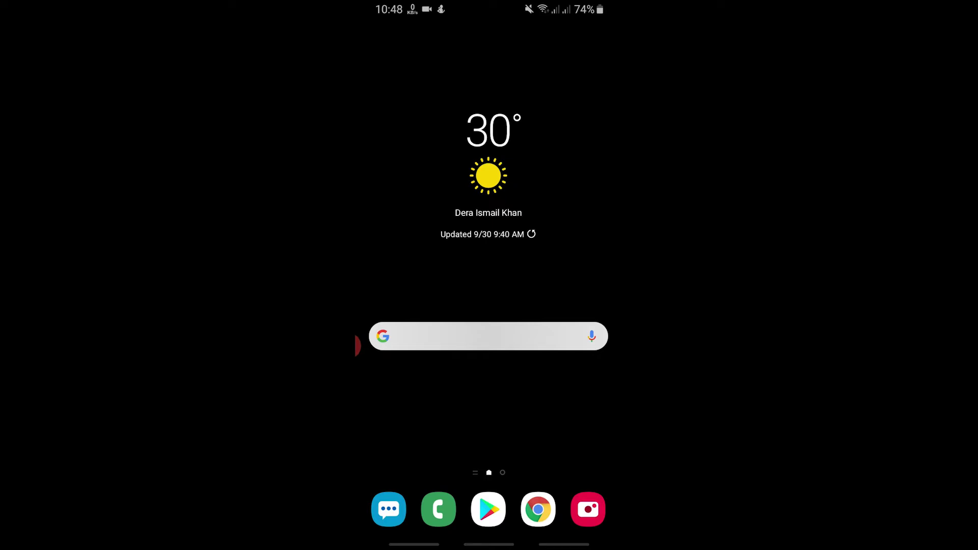
- Launch Fing from the app drawer and accept its privacy terms
{"action": "left_click_drag", "start_coordinate": [489, 408], "coordinate": [488, 204]}
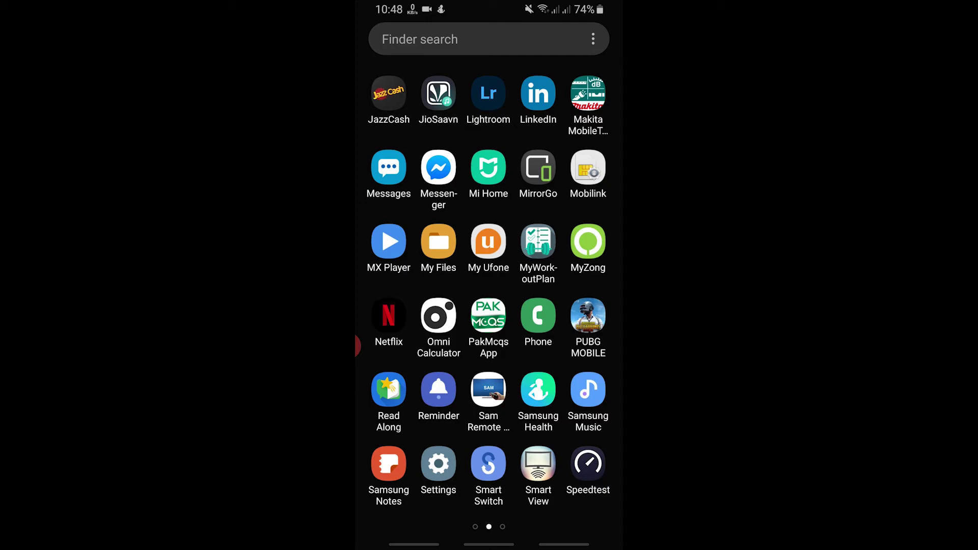
{"action": "left_click_drag", "start_coordinate": [408, 306], "coordinate": [570, 306]}
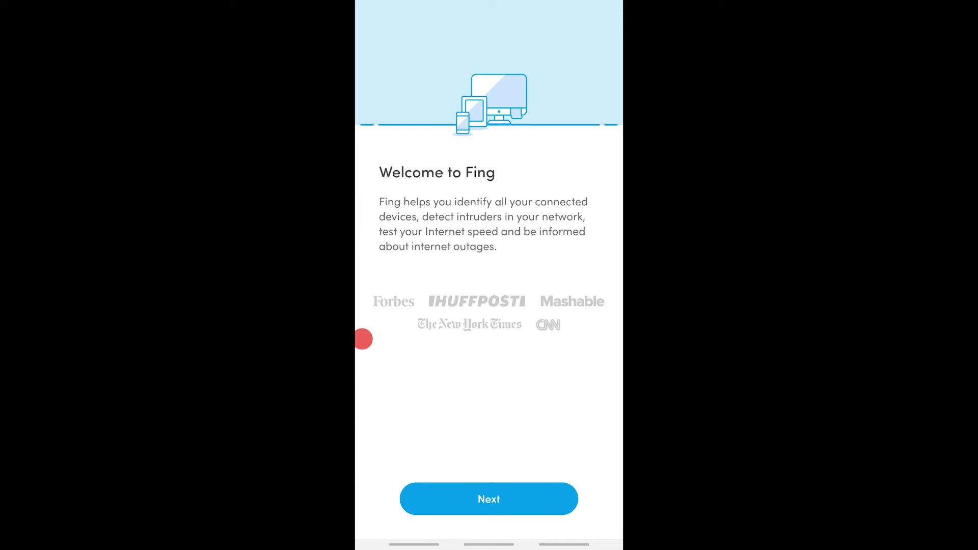
{"action": "left_click", "coordinate": [489, 499]}
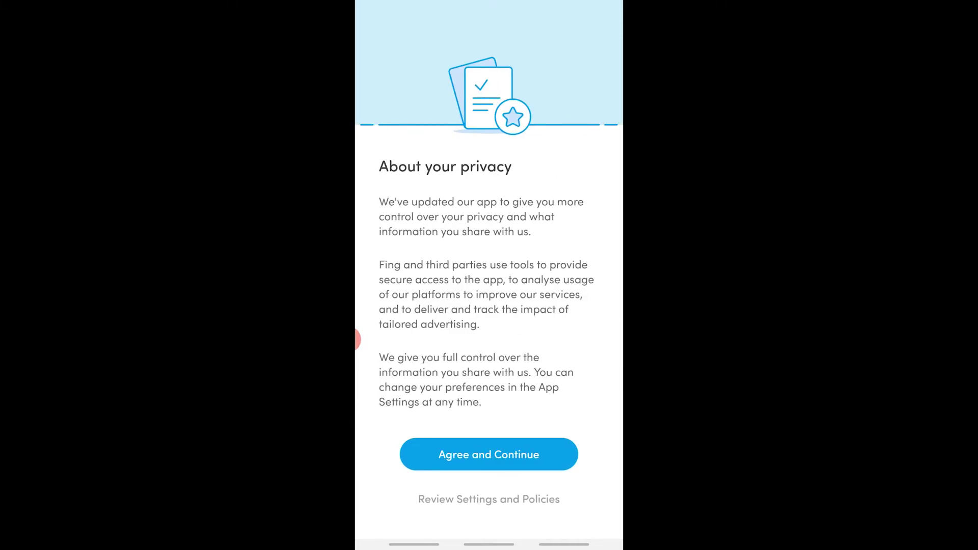
{"action": "left_click", "coordinate": [489, 454]}
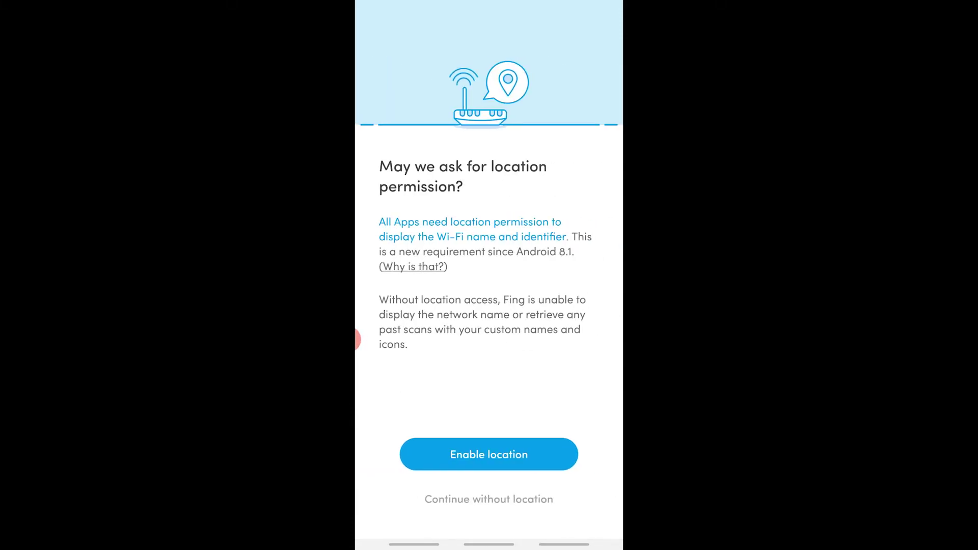
- Allow Fing location access, skip account creation and choose the home-technology user profile
{"action": "left_click", "coordinate": [488, 454]}
{"action": "left_click", "coordinate": [566, 448]}
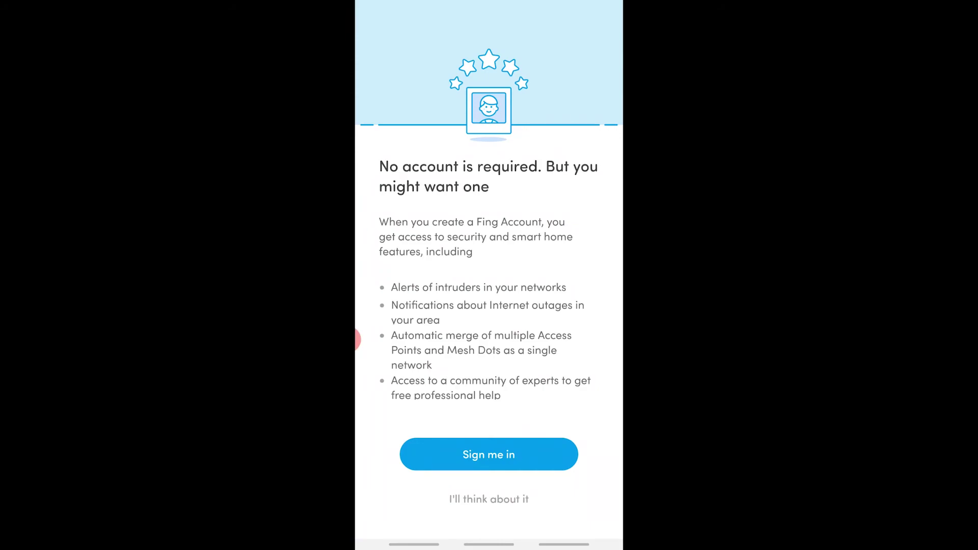
{"action": "left_click", "coordinate": [489, 499]}
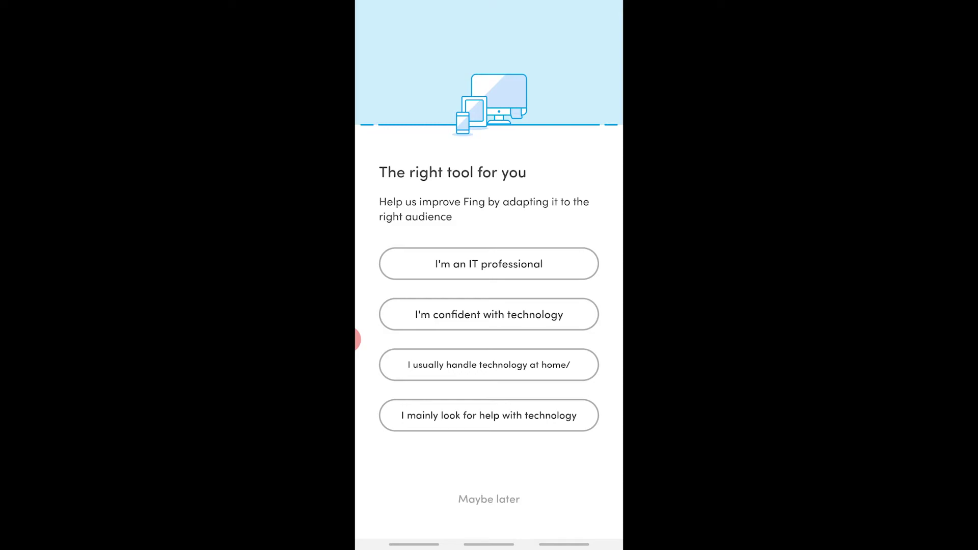
{"action": "left_click", "coordinate": [489, 364]}
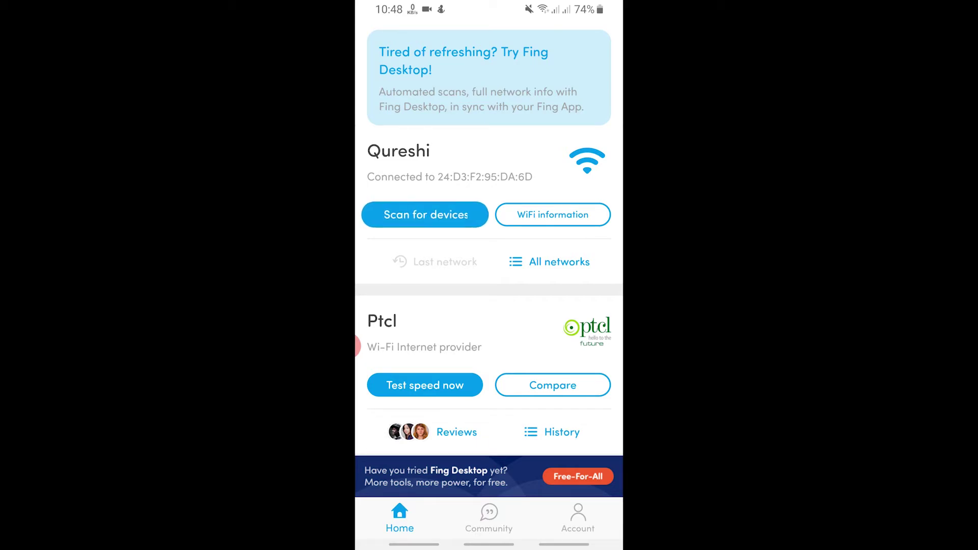
- Scan the Wi-Fi network in Fing, finding the ZTE router, Windows desktop, Infinix phone and Galaxy S8
{"action": "scroll", "coordinate": [489, 305], "scroll_direction": "down", "scroll_amount": 2}
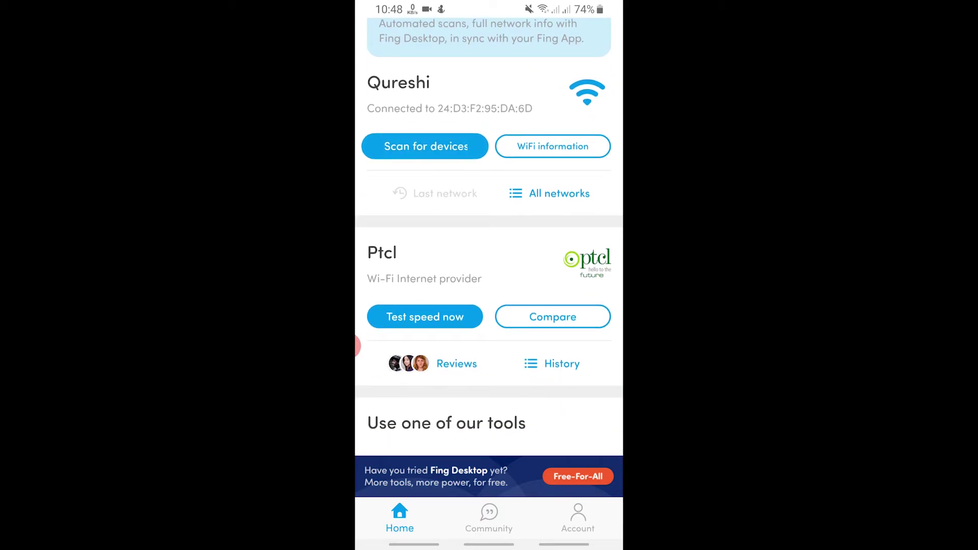
{"action": "scroll", "coordinate": [489, 306], "scroll_direction": "down", "scroll_amount": 3}
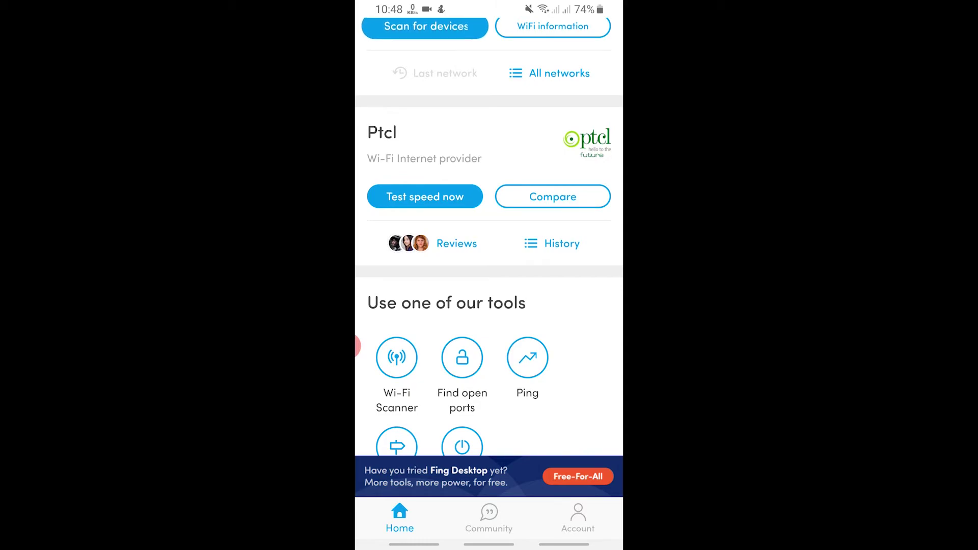
{"action": "scroll", "coordinate": [489, 305], "scroll_direction": "down", "scroll_amount": 5}
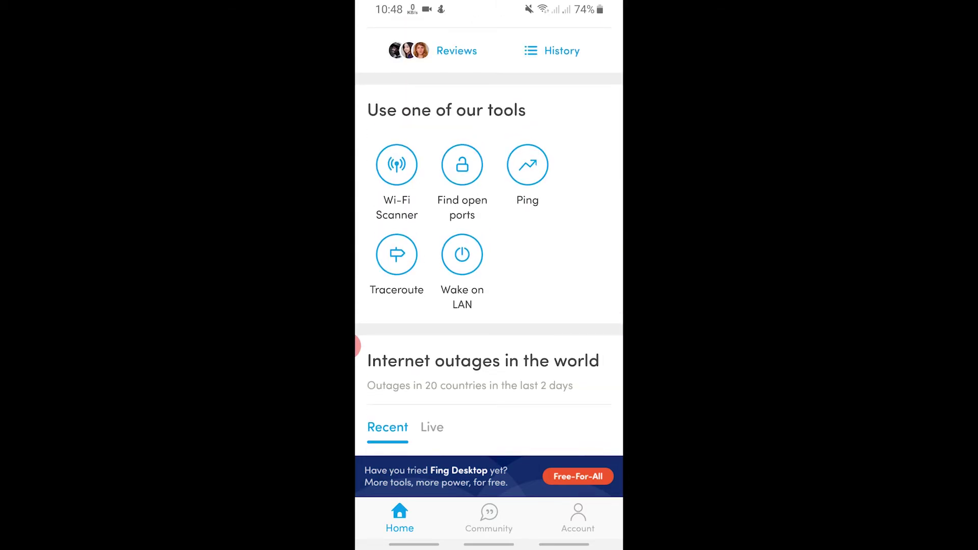
{"action": "scroll", "coordinate": [489, 275], "scroll_direction": "down", "scroll_amount": 4}
{"action": "scroll", "coordinate": [489, 275], "scroll_direction": "up", "scroll_amount": 15}
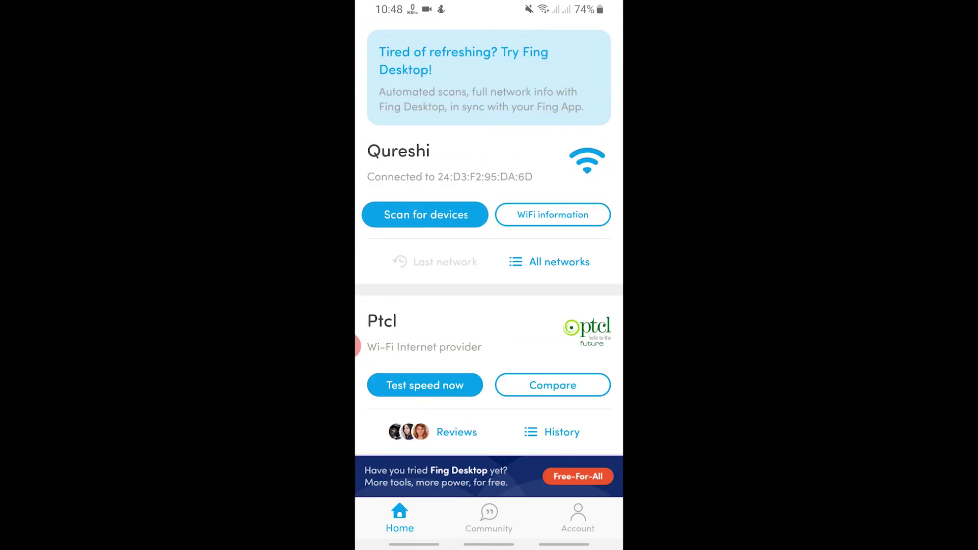
{"action": "left_click", "coordinate": [425, 215]}
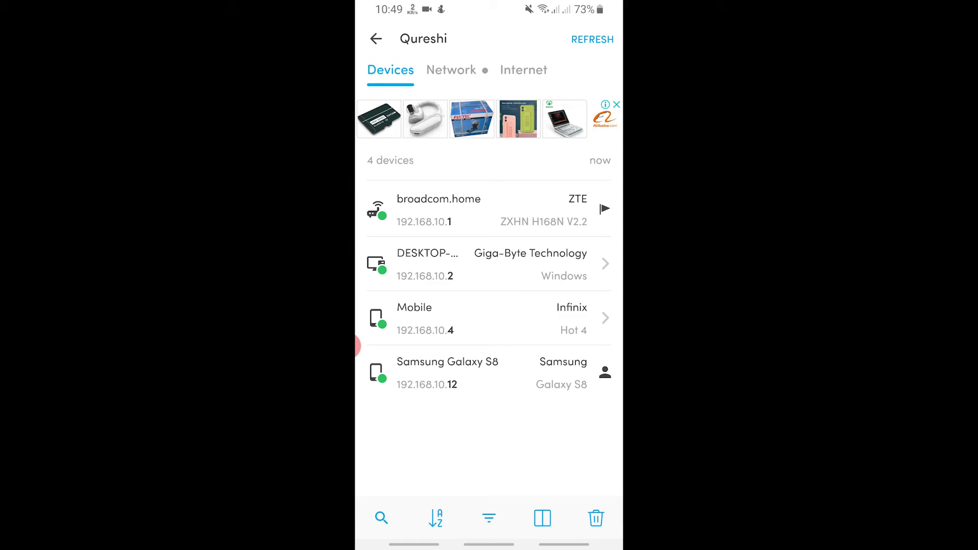
{"action": "left_click", "coordinate": [459, 318]}
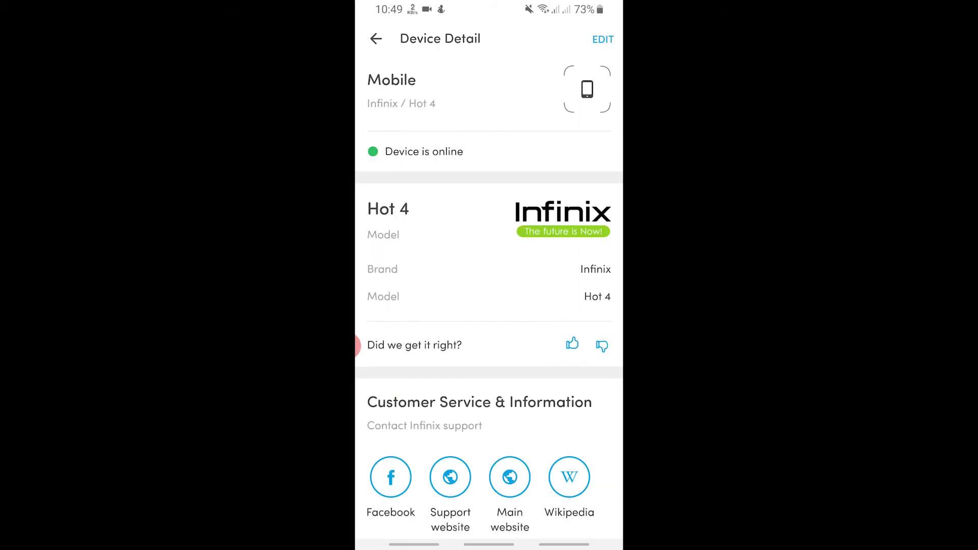
{"action": "scroll", "coordinate": [489, 306], "scroll_direction": "down", "scroll_amount": 10}
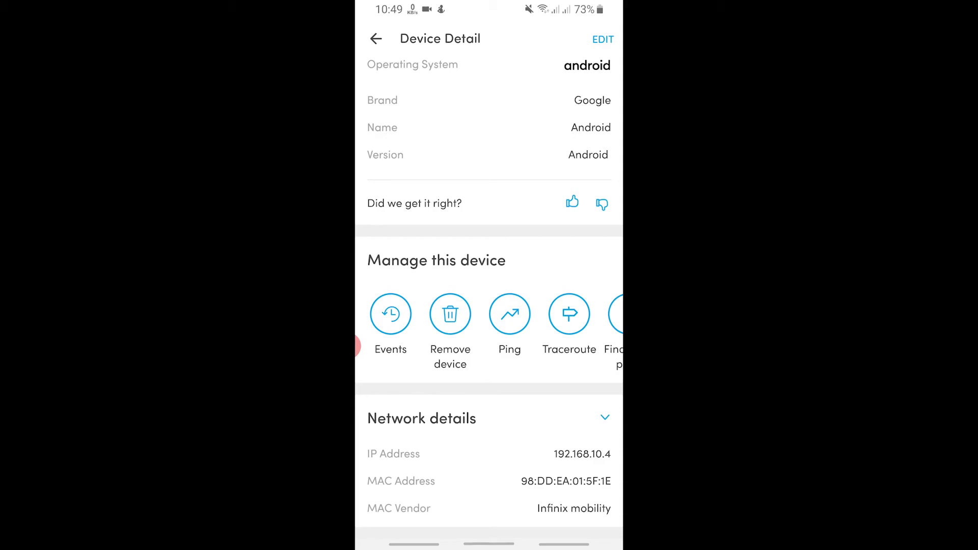
{"action": "left_click", "coordinate": [488, 544]}
- On the phone's browser, open the router's Wireless > MAC Filter page with seven allowed addresses
{"action": "left_click", "coordinate": [538, 510]}
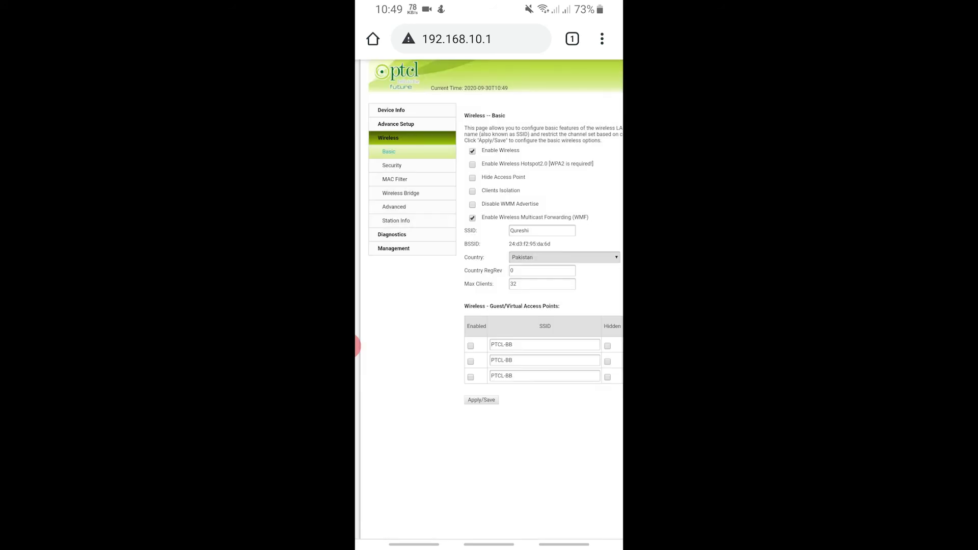
{"action": "left_click", "coordinate": [395, 179]}
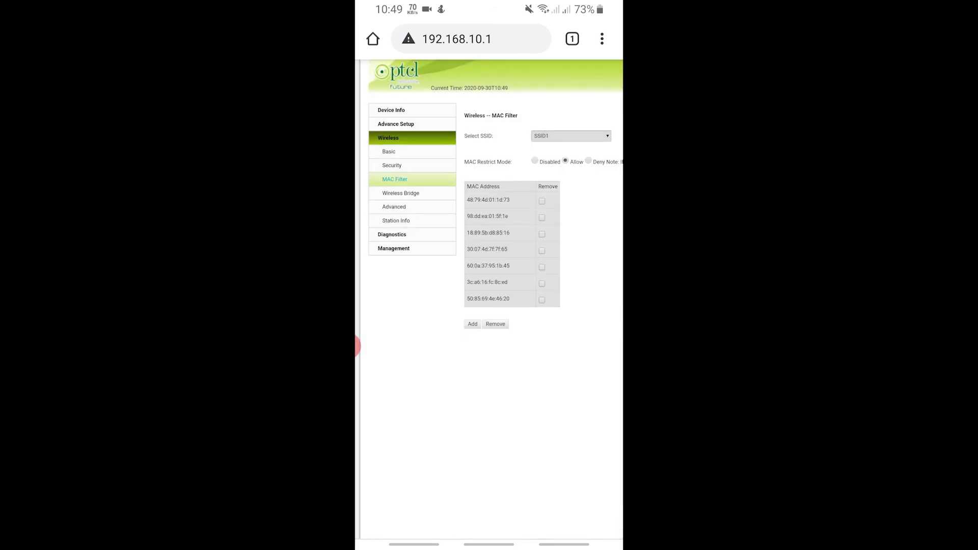
{"action": "scroll", "coordinate": [489, 229], "scroll_direction": "right", "scroll_amount": 2}
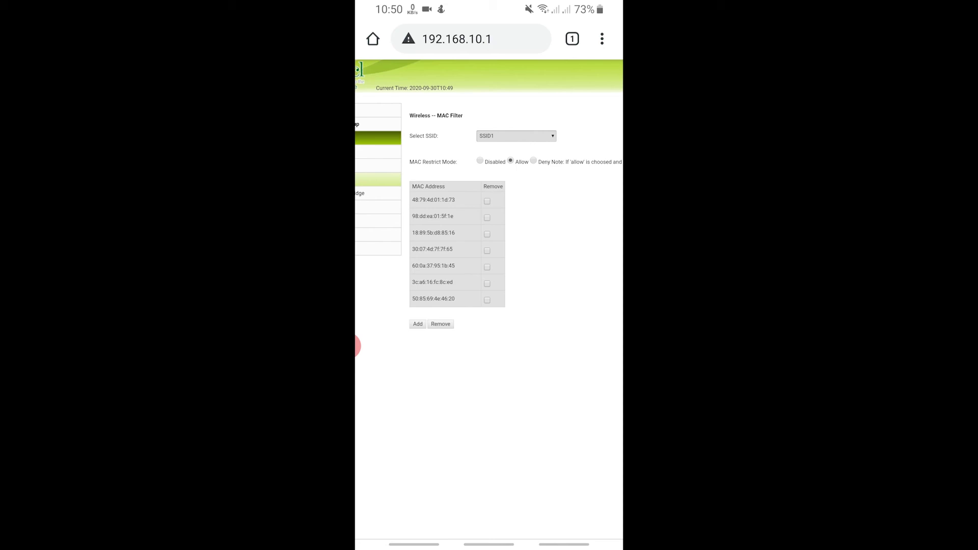
- Close the 192.168.10.1 tab in Chrome and go back to the Android home screen
{"action": "left_click", "coordinate": [572, 39]}
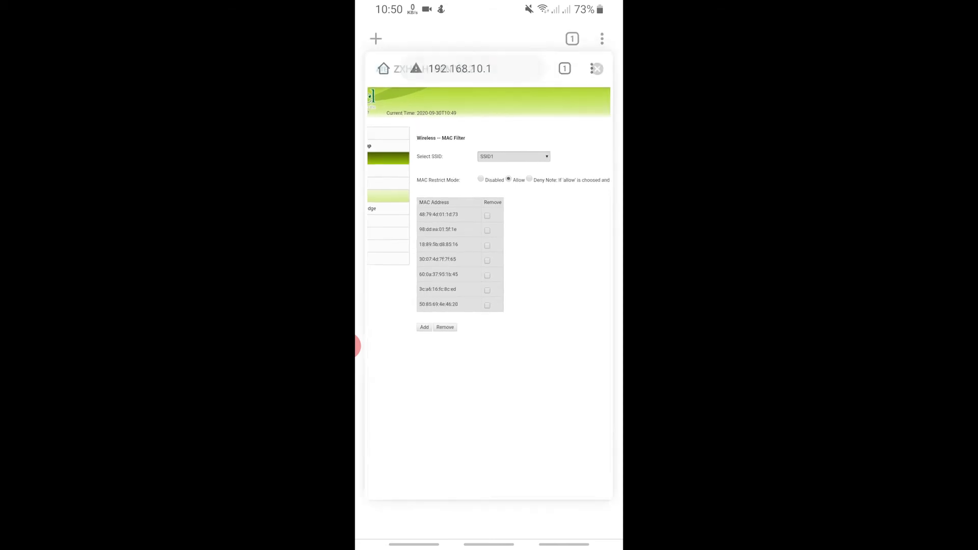
{"action": "left_click", "coordinate": [594, 67]}
{"action": "key", "text": "super"}
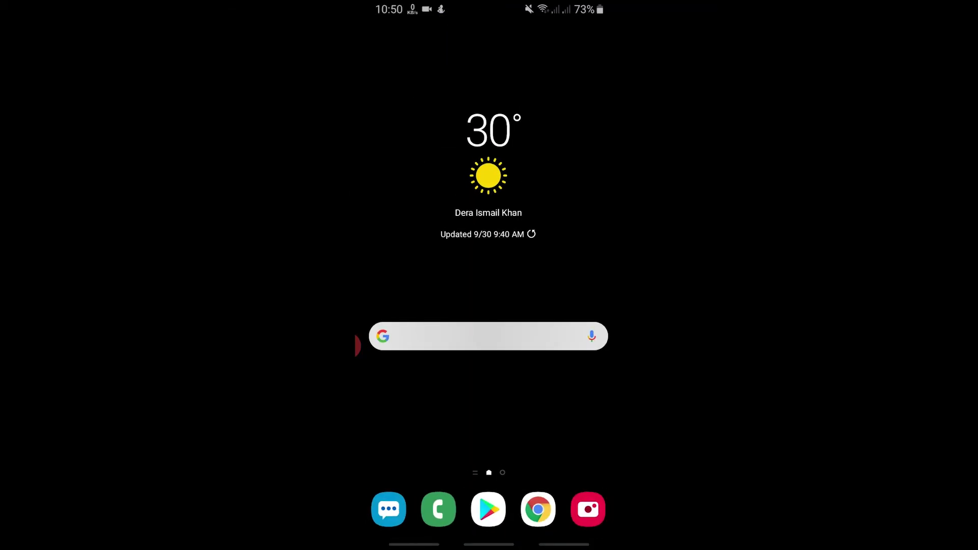